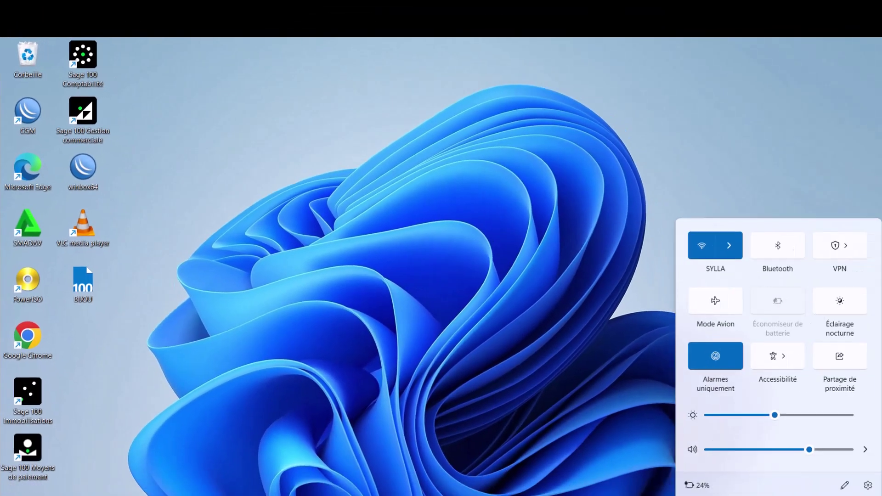
# Disconnect the computer from its current Wi-Fi network and reconnect to the same network
pyautogui.click(722, 252)
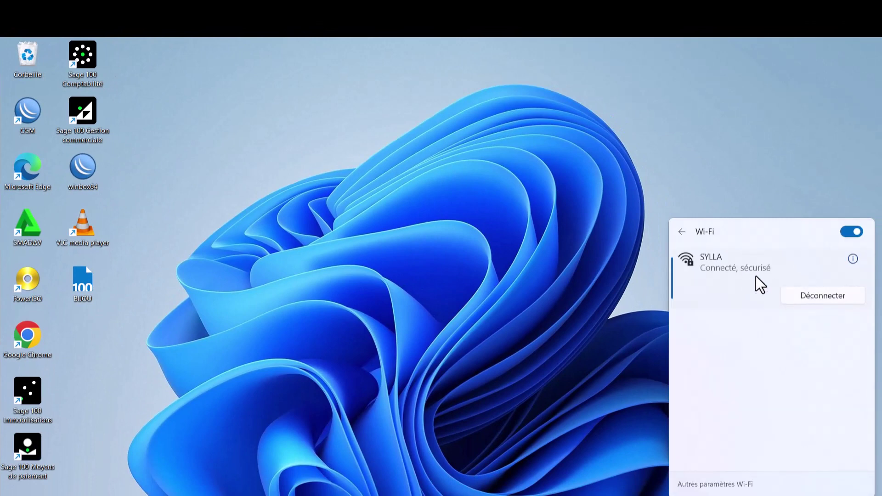
pyautogui.click(804, 296)
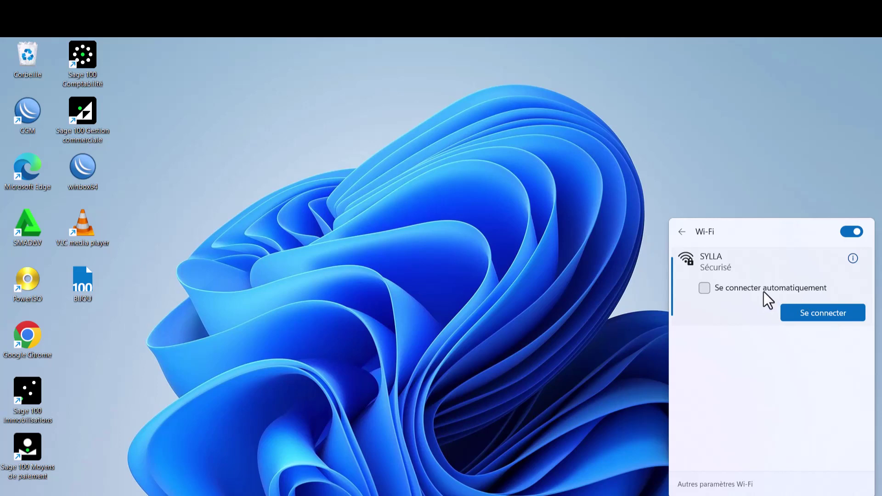
pyautogui.click(810, 316)
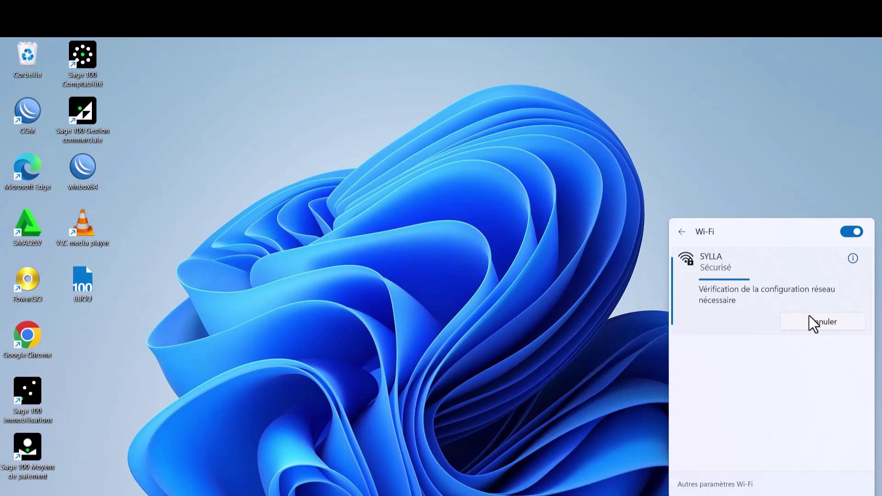
pyautogui.click(436, 223)
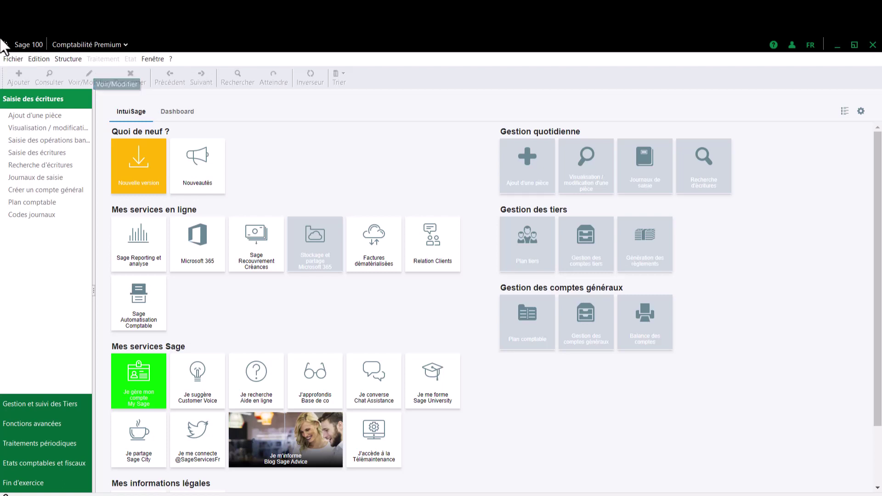
# Open the BIJOU accounting file in Sage 100 Comptabilité and log in to the company as Administrateur
pyautogui.click(10, 64)
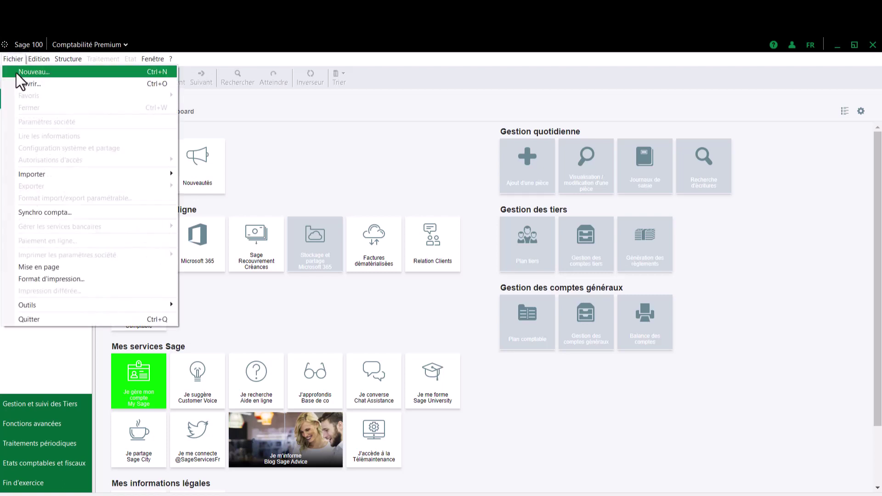
pyautogui.click(23, 82)
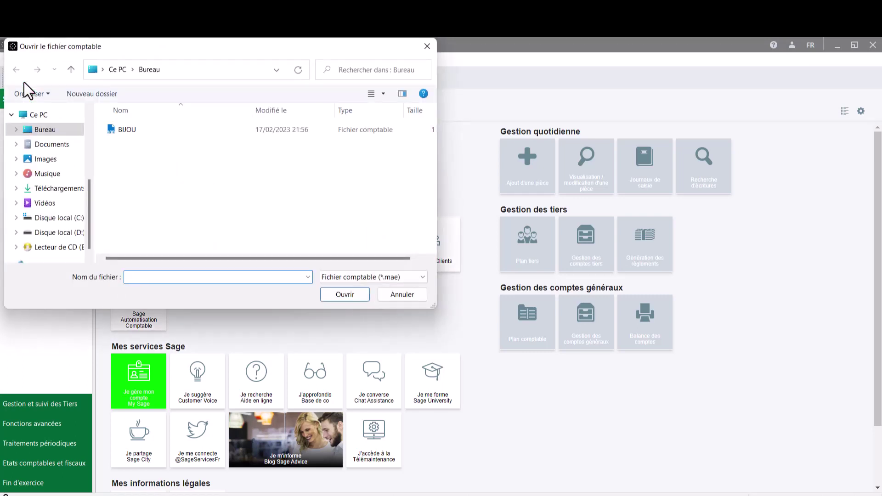
pyautogui.doubleClick(151, 124)
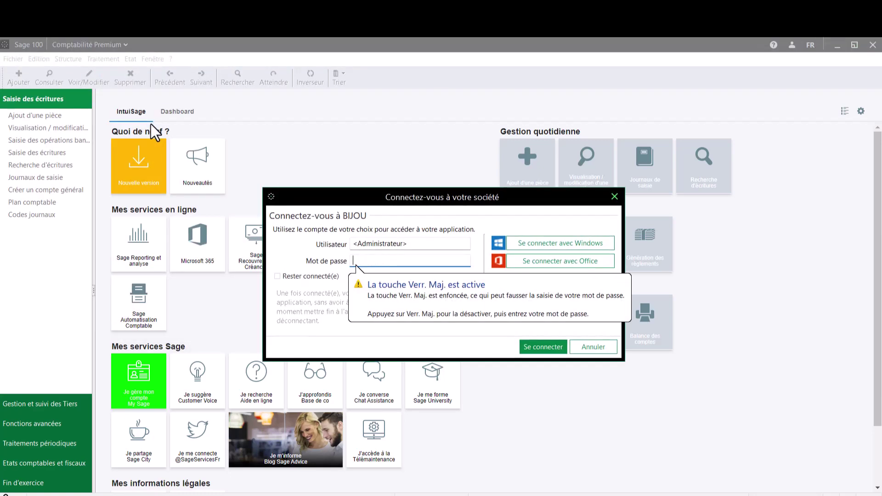
pyautogui.click(529, 346)
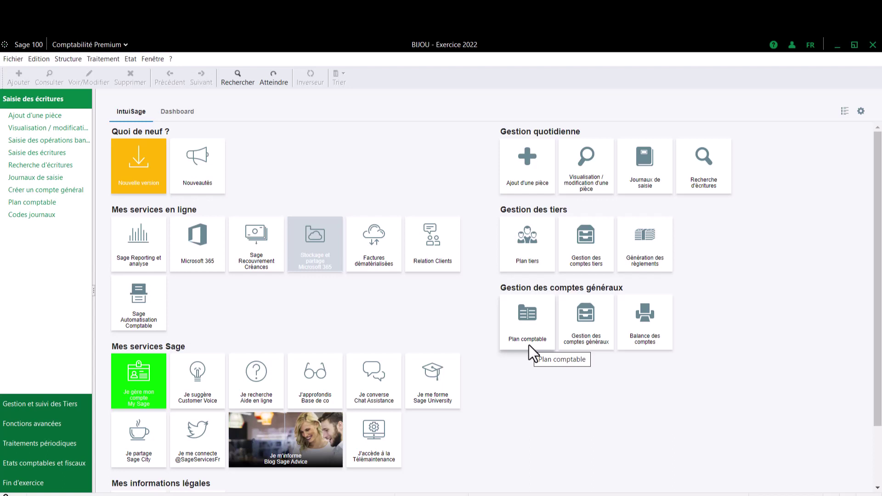
# Generate the Balance des comptes report with its default criteria, view it enlarged and close the preview
pyautogui.click(75, 60)
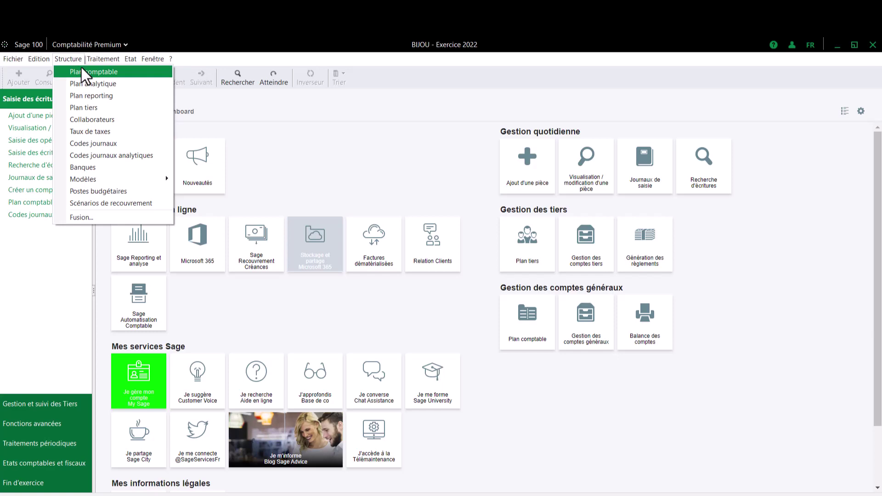
pyautogui.moveTo(134, 56)
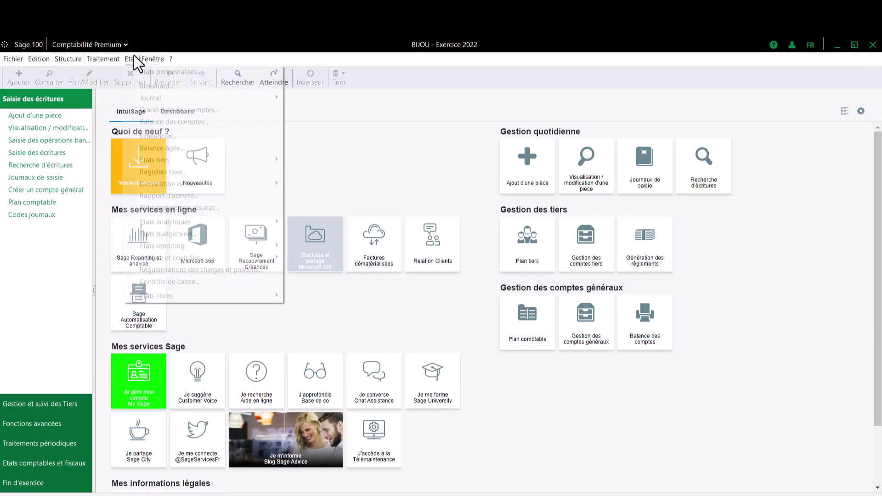
pyautogui.click(167, 119)
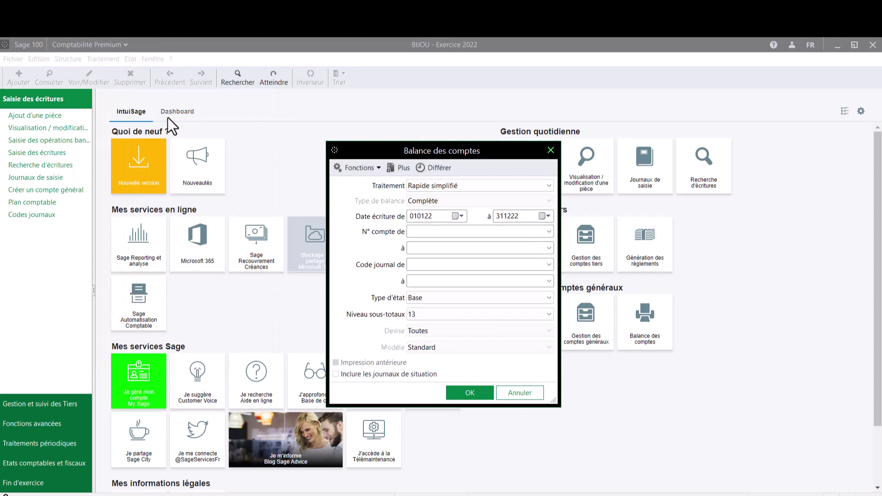
pyautogui.press('Return')
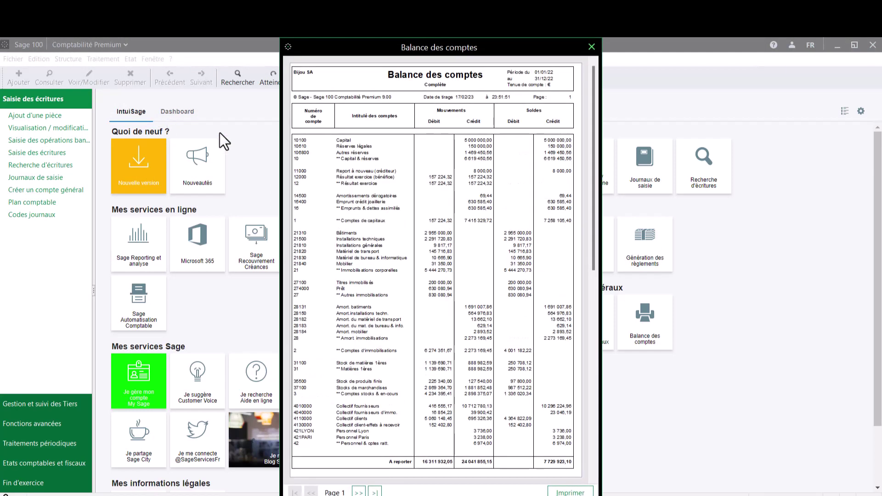
pyautogui.click(363, 186)
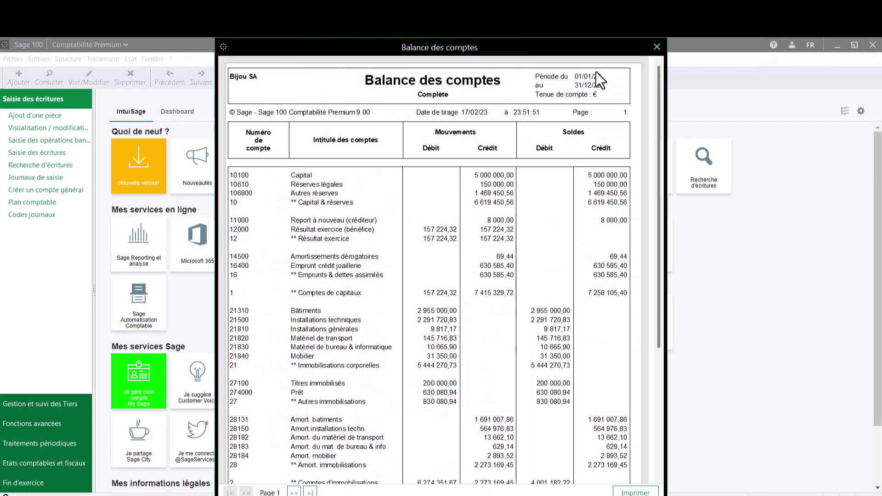
pyautogui.click(655, 48)
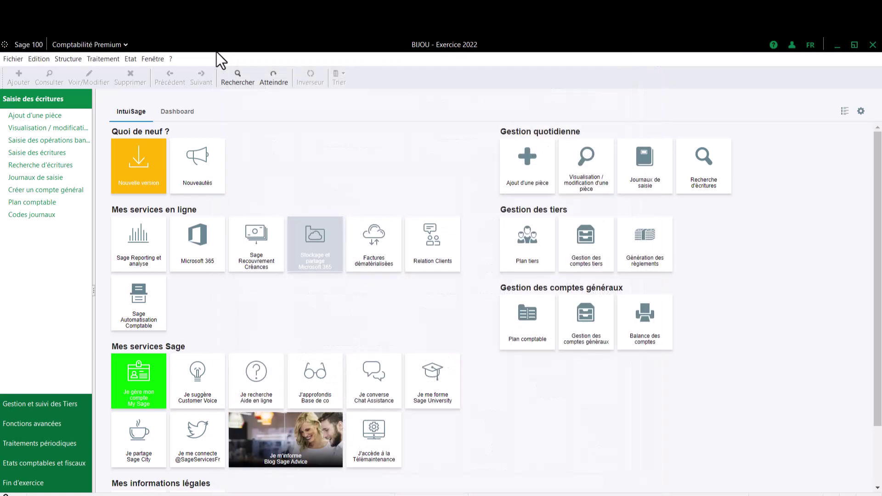
# Open the Plan comptable and maximize its window to view the accounts with their movements and balances
pyautogui.click(72, 62)
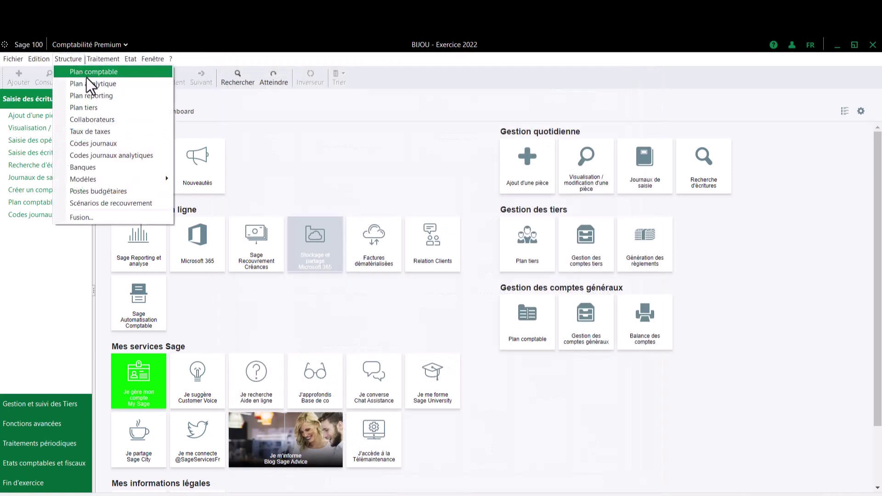
pyautogui.click(86, 76)
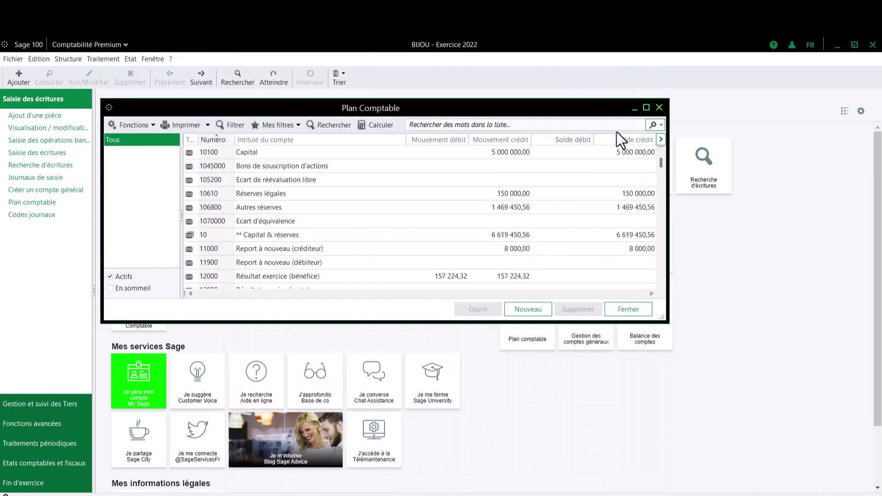
pyautogui.click(646, 107)
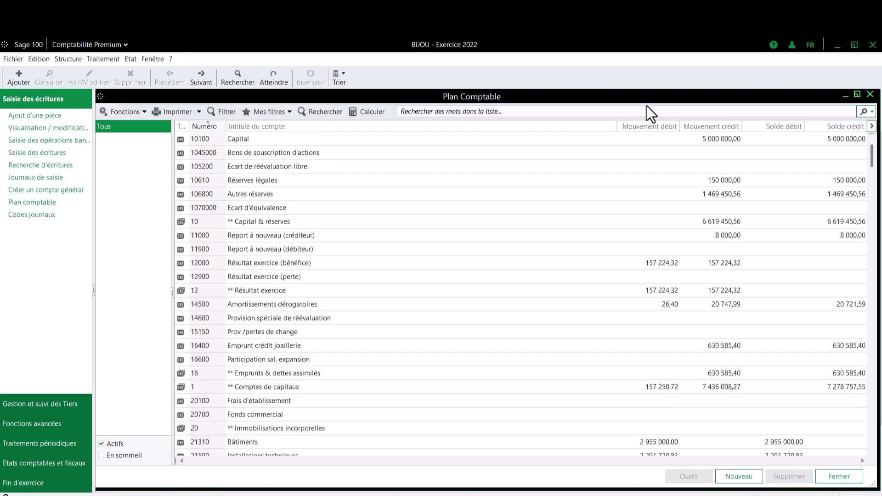
# Generate the Balance des tiers report, examine the third-party movements and balances, and close the preview
pyautogui.click(130, 58)
pyautogui.moveTo(242, 159)
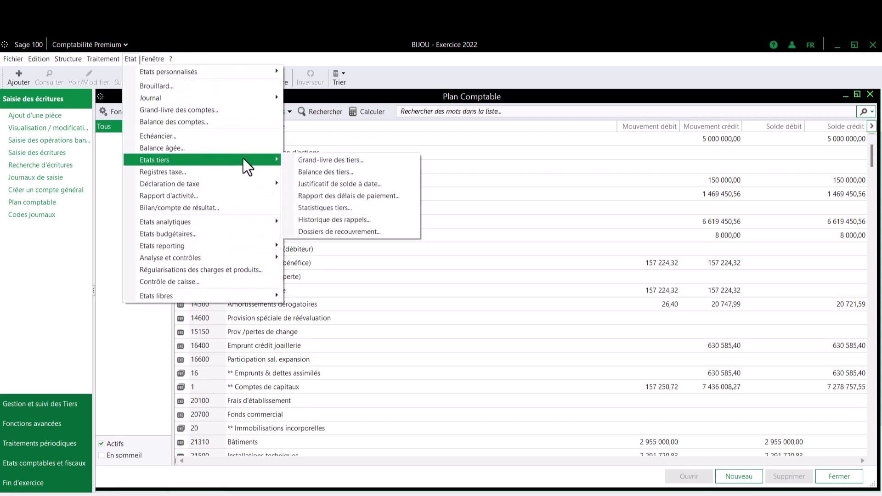
pyautogui.click(309, 169)
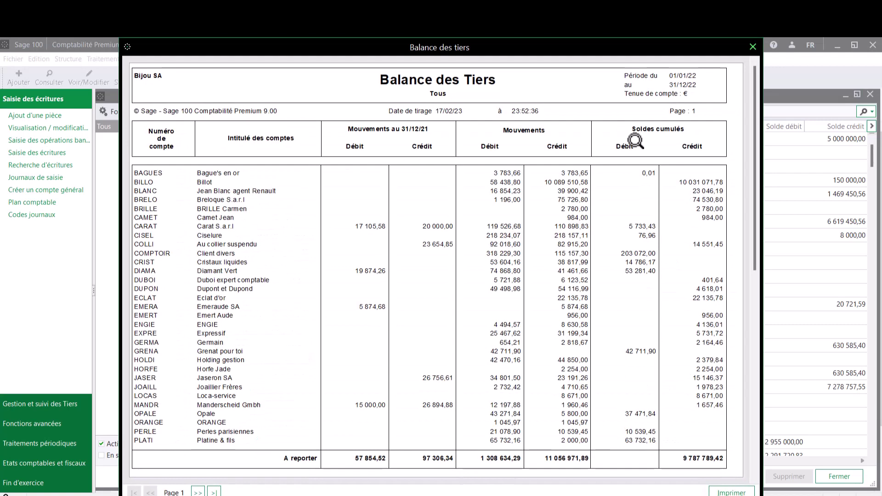
pyautogui.click(754, 47)
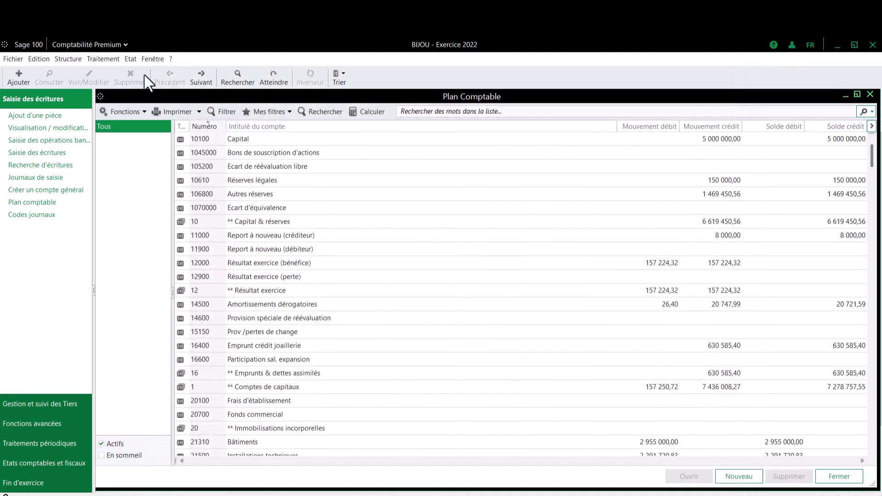
# Open the Plan tiers and maximize its window to view the third-party accounts and balances
pyautogui.click(71, 63)
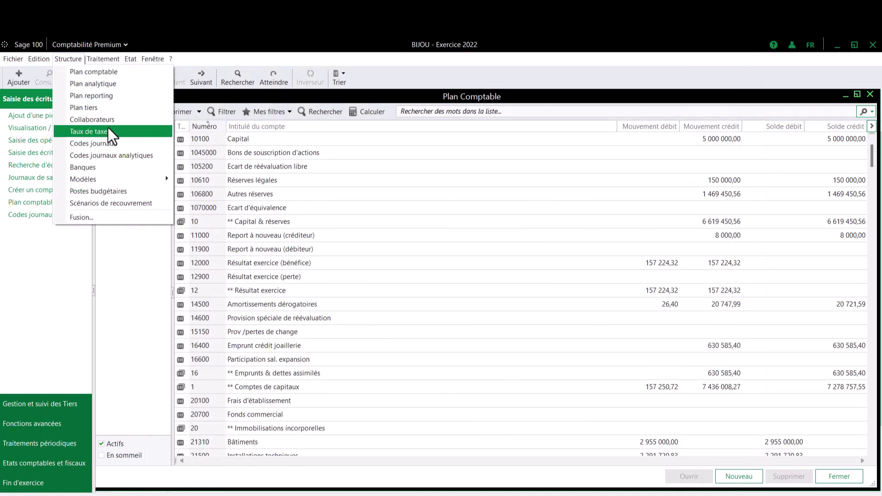
pyautogui.click(114, 106)
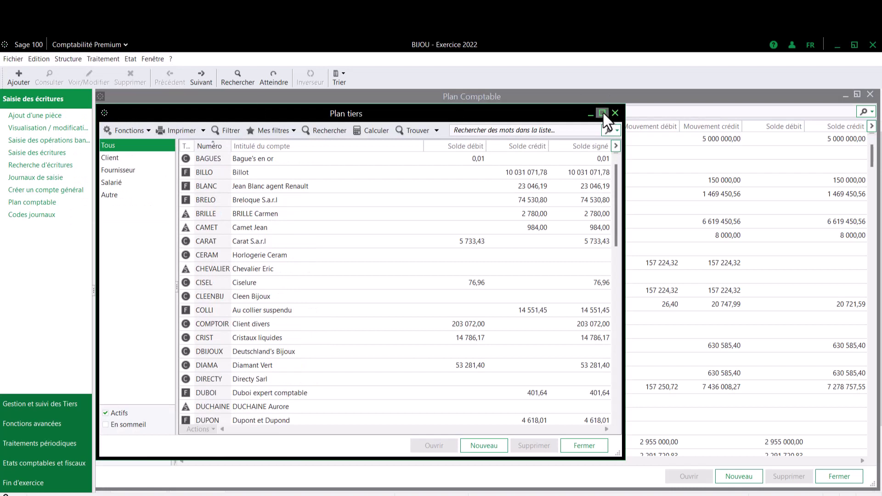
pyautogui.click(602, 113)
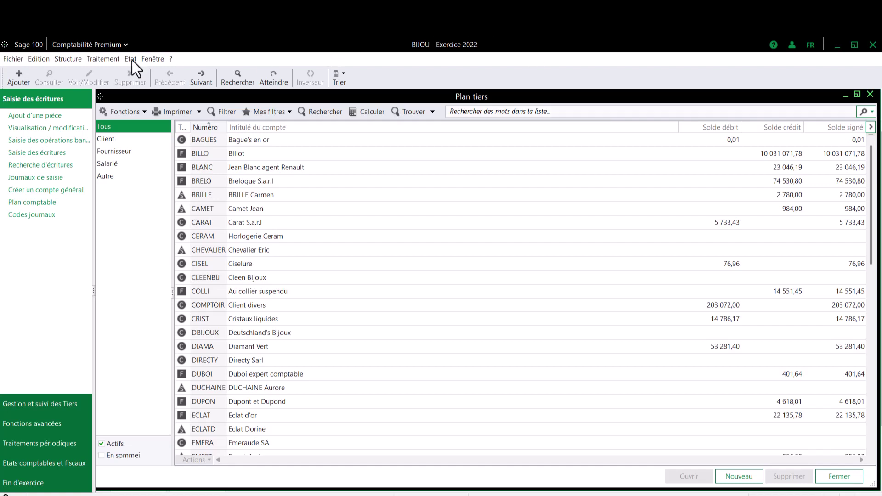
# Bring the Plan comptable back up for review, and return to the Plan tiers list
pyautogui.click(68, 59)
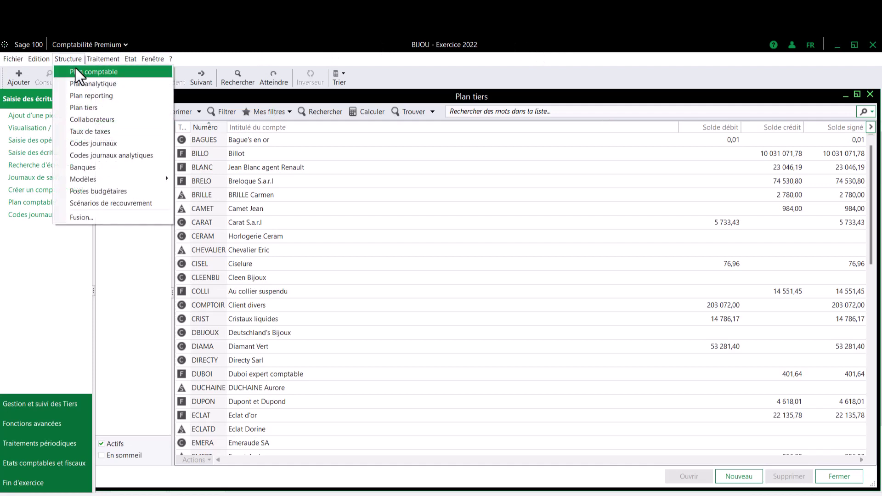
pyautogui.click(75, 69)
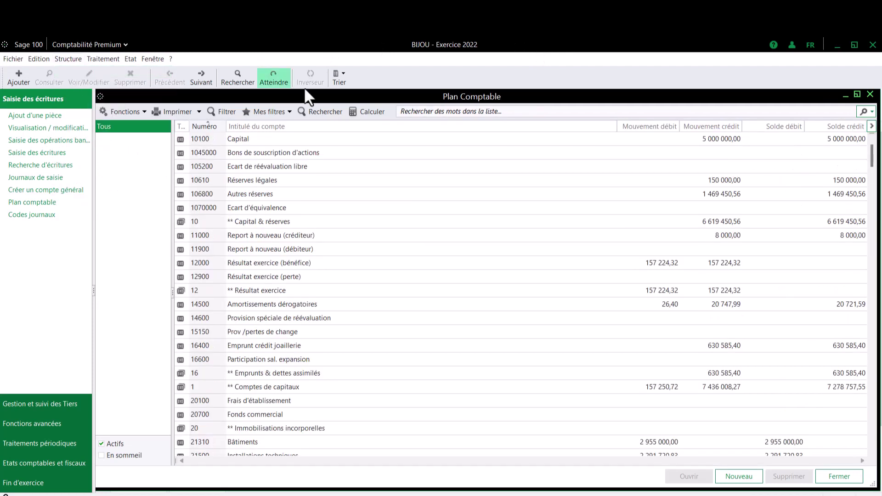
pyautogui.click(76, 63)
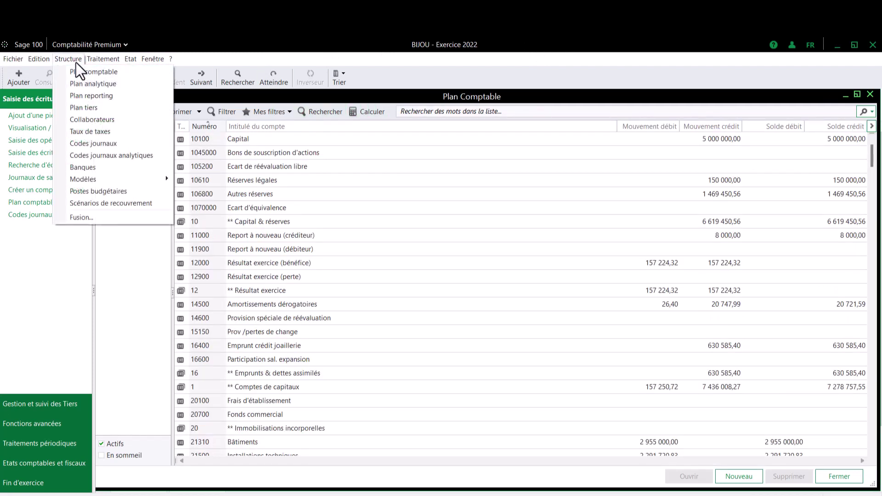
pyautogui.click(98, 109)
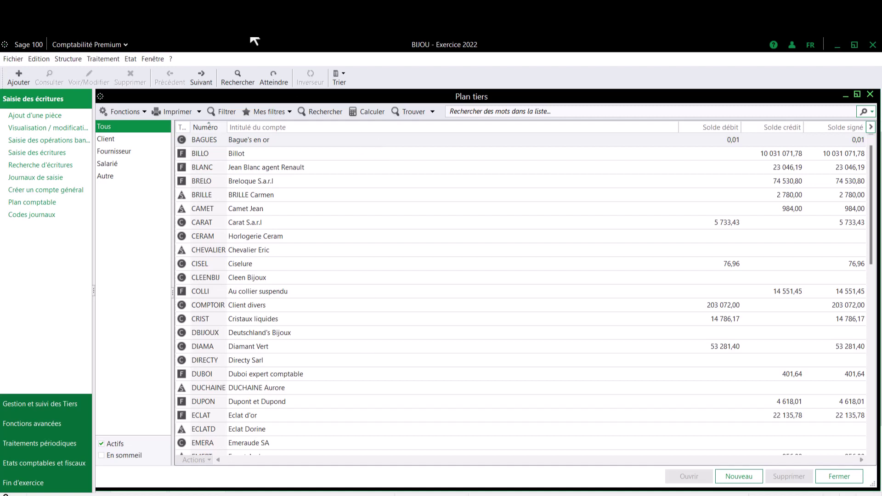
# Open the Achats (ACH) journal for janv.22 from the Journaux de saisie and maximize its window
pyautogui.click(101, 62)
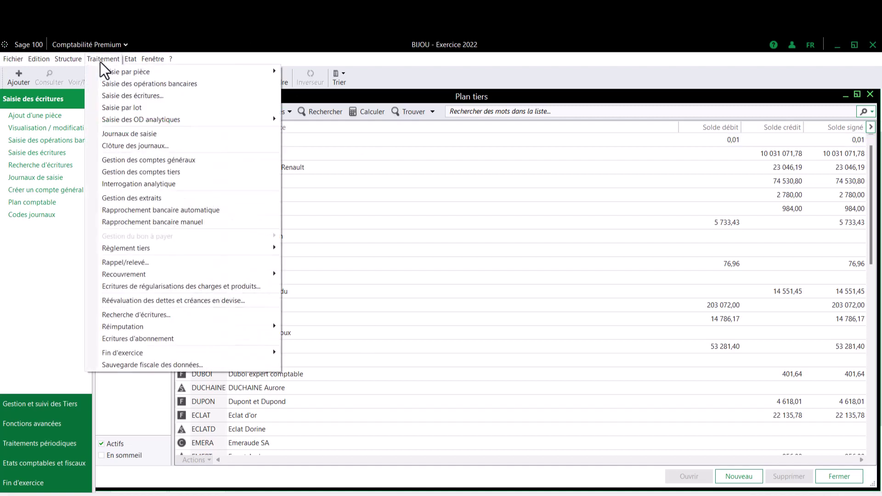
pyautogui.click(169, 138)
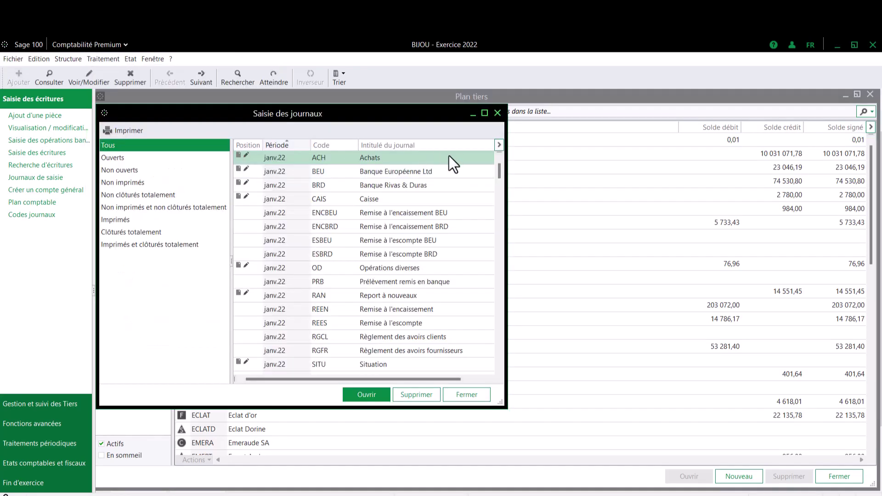
pyautogui.doubleClick(449, 156)
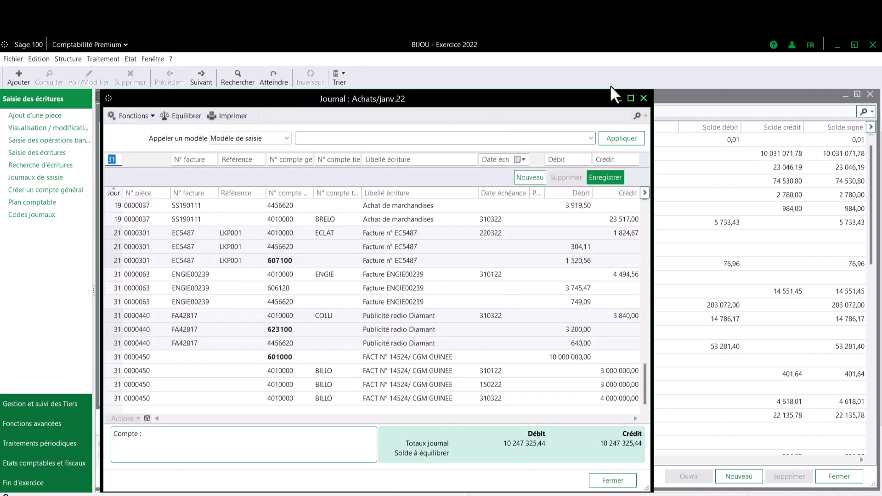
pyautogui.click(631, 97)
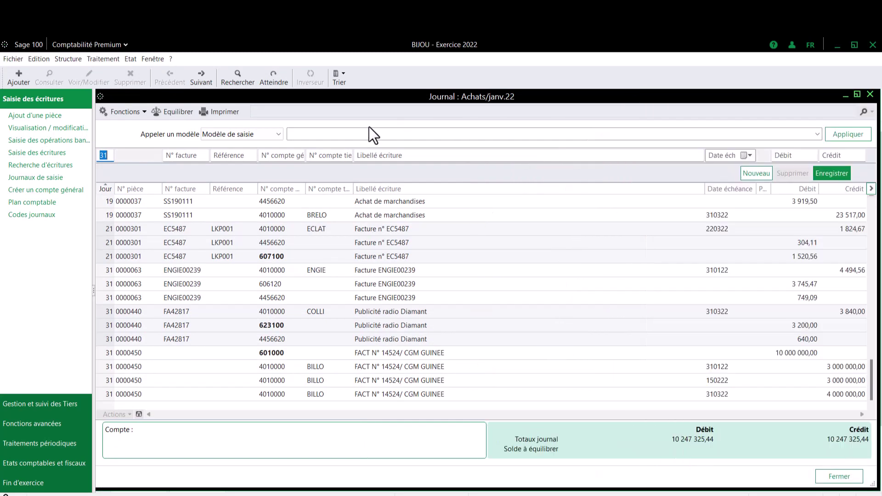
# Set the new journal line's general account to 601000 Achats exonérés, looked up from 601
pyautogui.click(286, 155)
pyautogui.write('601')
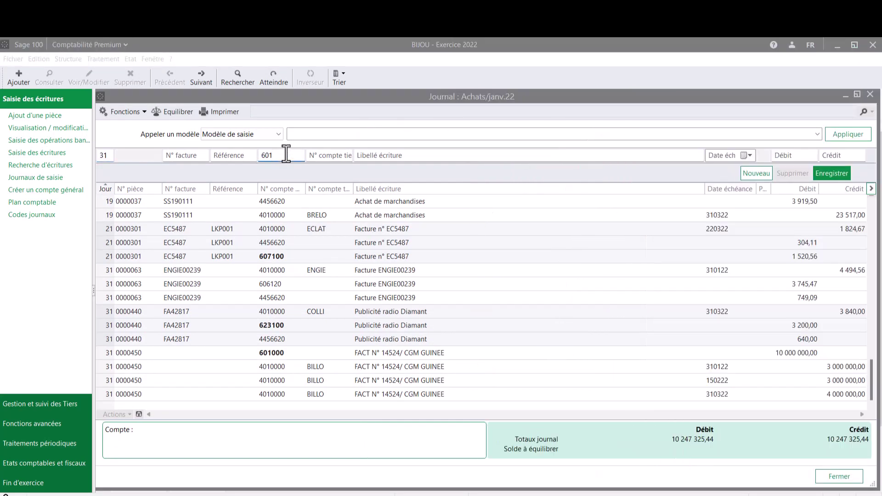
pyautogui.press('Tab')
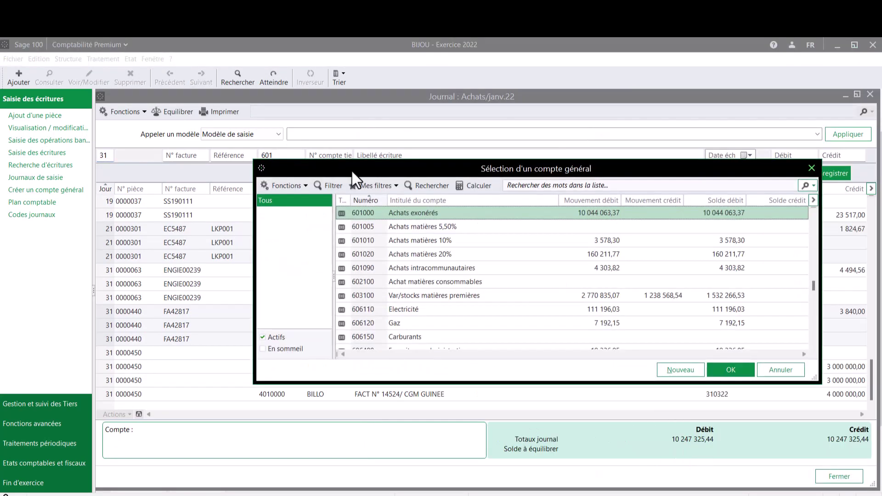
pyautogui.doubleClick(406, 216)
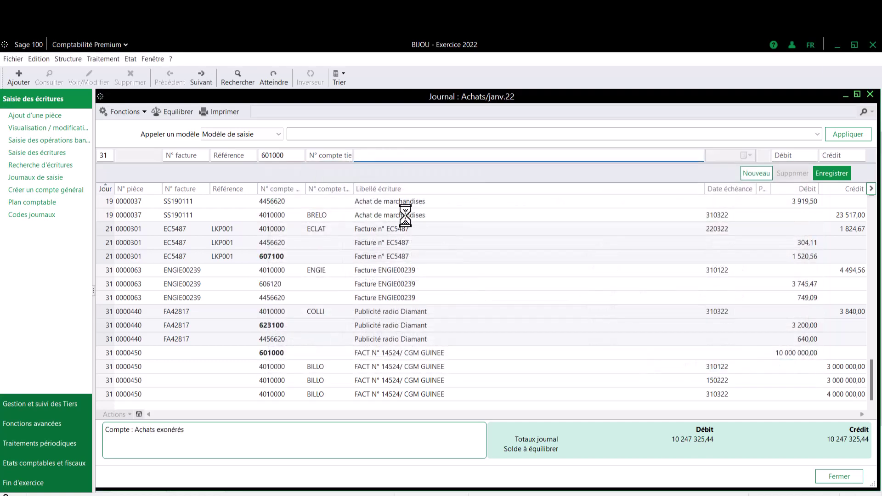
pyautogui.write('FDJKTDHFGKL')
pyautogui.press('BackSpace')
pyautogui.press('BackSpace')
pyautogui.press('BackSpace')
pyautogui.press('BackSpace')
pyautogui.press('BackSpace')
pyautogui.press('BackSpace')
pyautogui.press('BackSpace')
pyautogui.press('BackSpace')
pyautogui.press('BackSpace')
pyautogui.press('BackSpace')
# Label the new journal line FACT N° 015428/CGM GUINEE
pyautogui.write('FACT N° 015428/CGM GUINE')
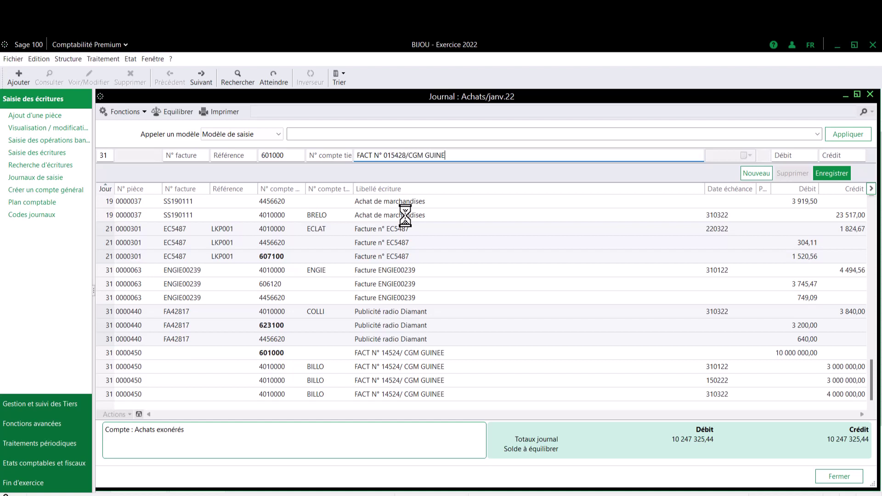
pyautogui.write('E')
pyautogui.press('Tab')
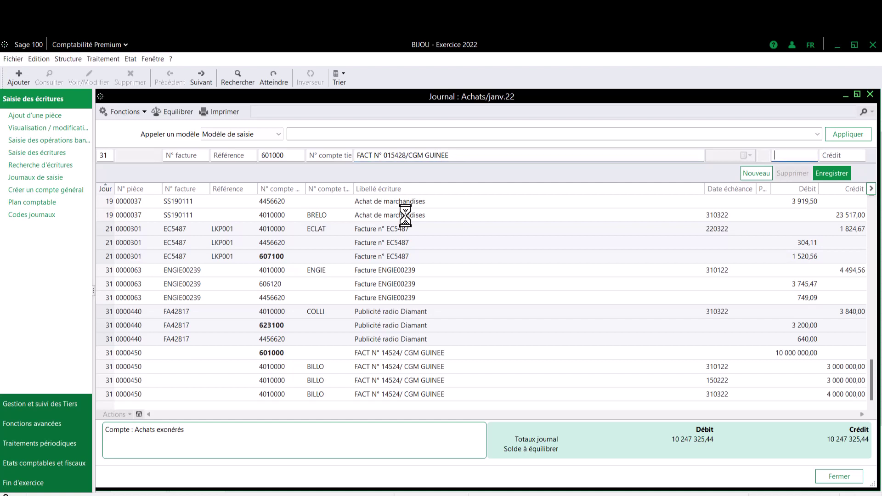
# Enter the debit as the formula =20000000/2, record the 601000 line and close its analytical entry with the proposed allocation
pyautogui.write('20000000')
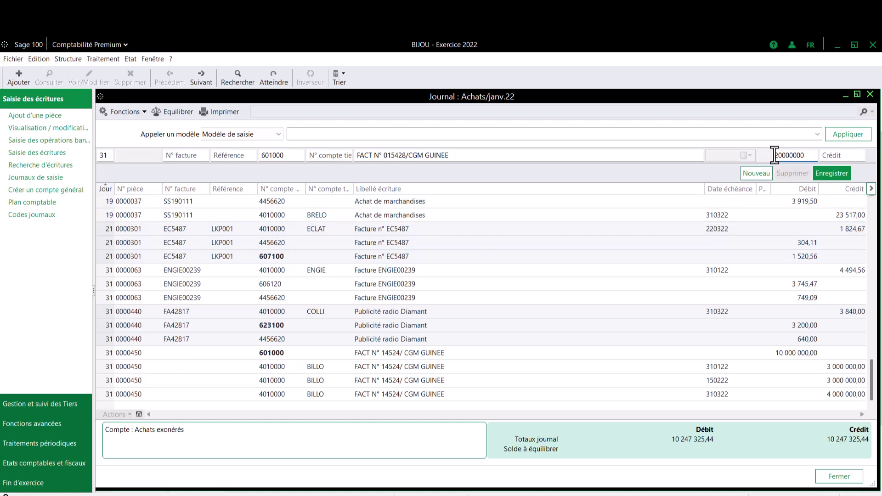
pyautogui.write('=')
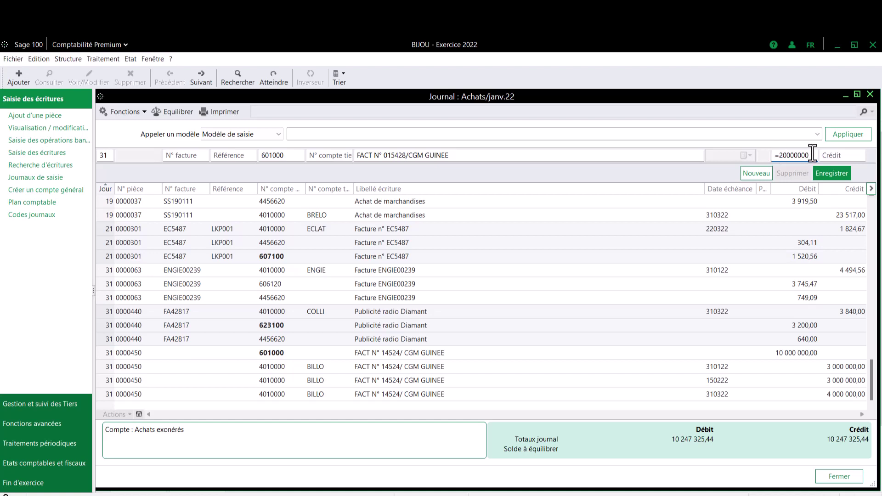
pyautogui.write('/')
pyautogui.write('2')
pyautogui.press('Return')
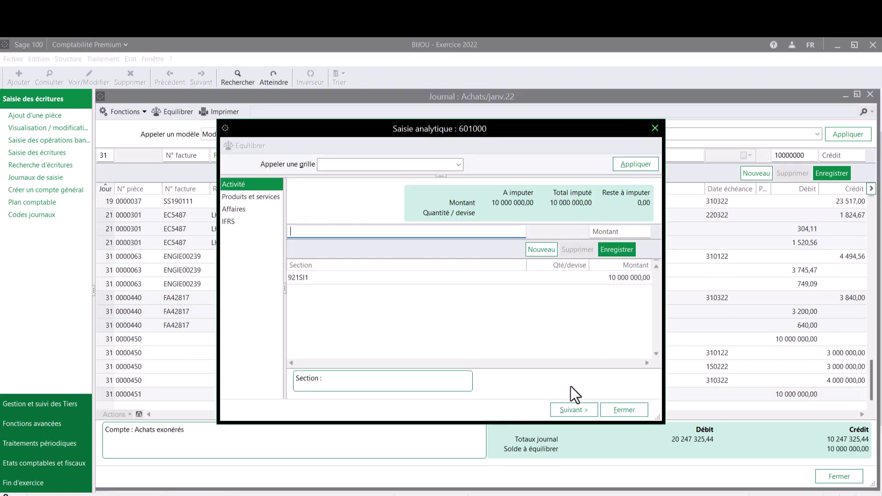
pyautogui.click(618, 408)
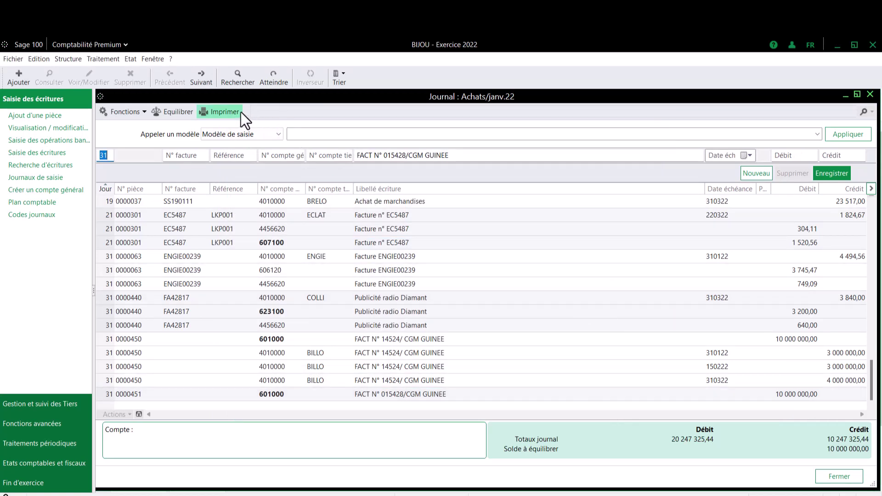
# Balance the entry with a counterpart line and assign it to supplier account BILLO, looked up from 401
pyautogui.click(189, 111)
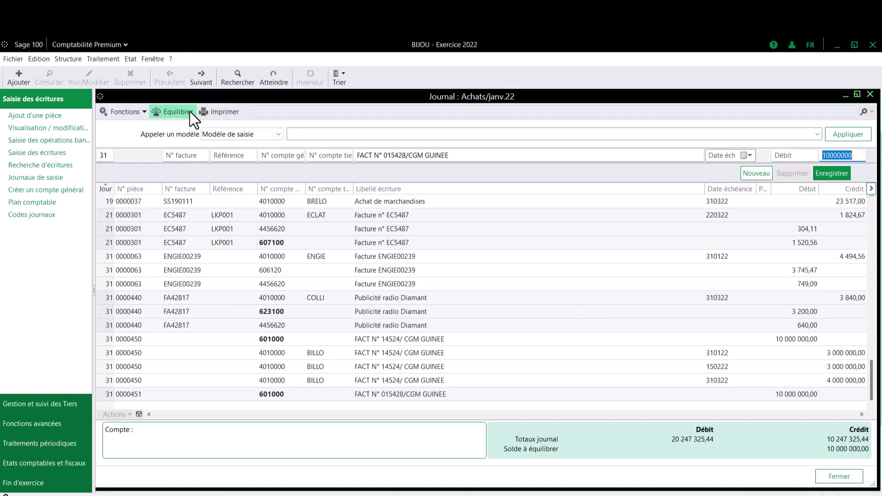
pyautogui.click(342, 155)
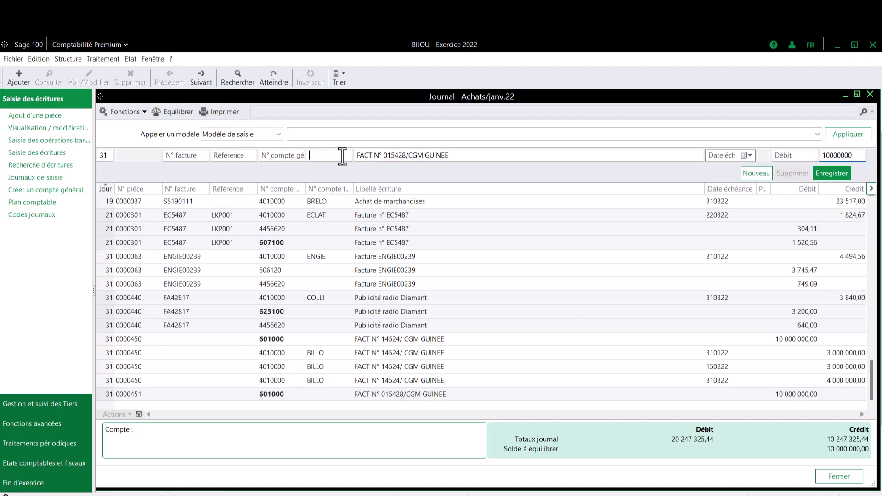
pyautogui.write('401')
pyautogui.press('Tab')
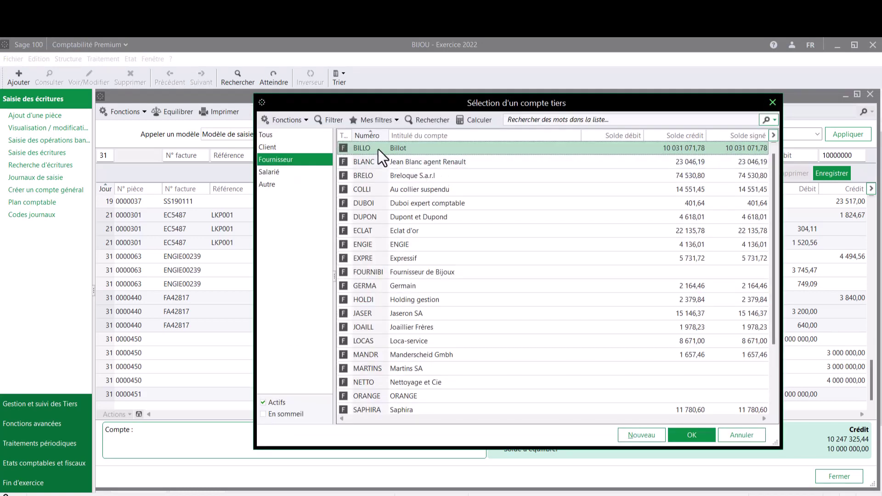
pyautogui.doubleClick(376, 148)
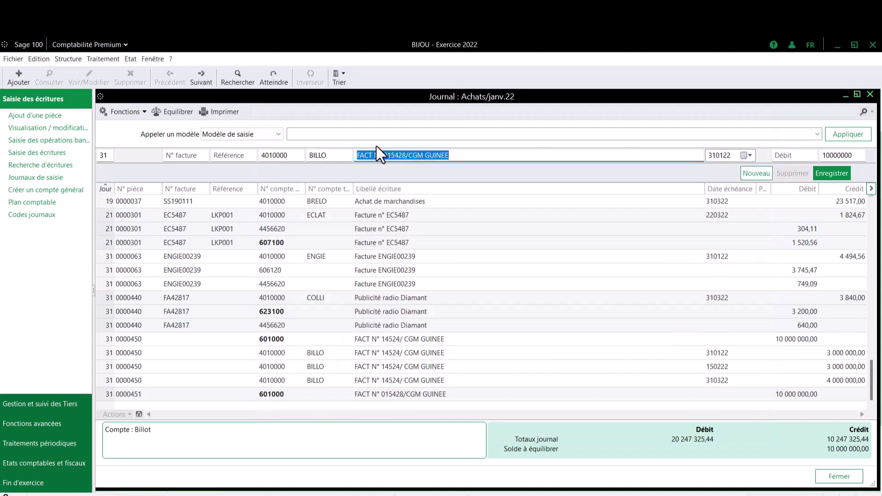
# Accept the proposed Multi-échéance payment schedule for the BILLO line and record it in the journal
pyautogui.press('Tab')
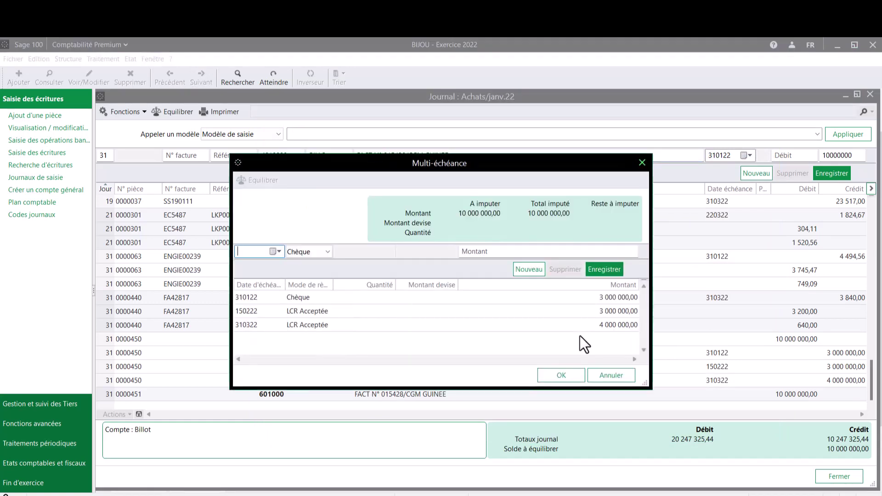
pyautogui.click(558, 375)
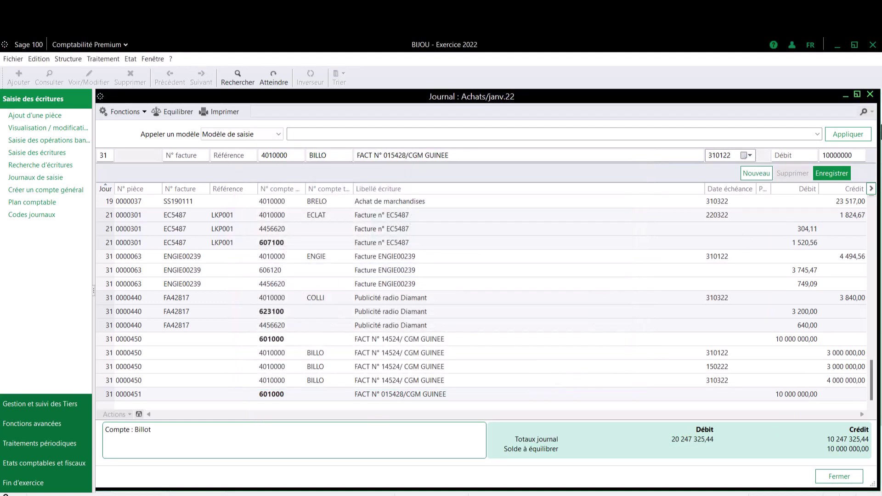
pyautogui.press('Return')
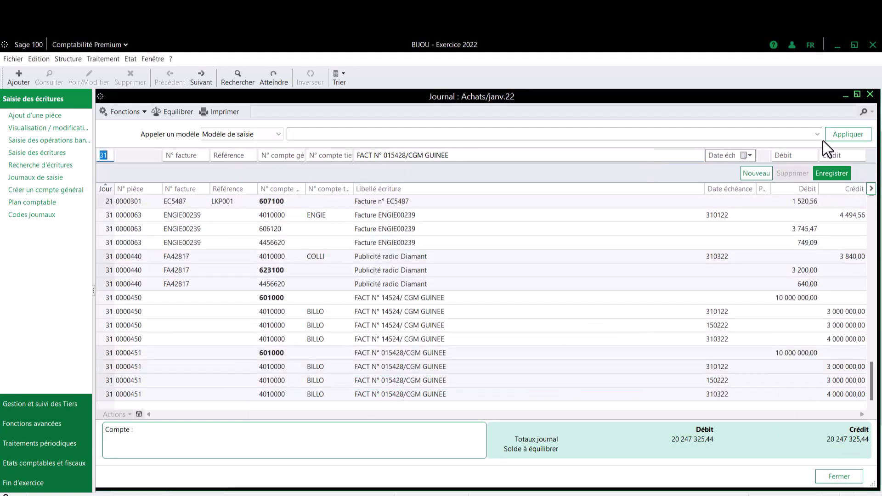
# Close the Achats journal, the journal list, the Plan tiers and the Plan comptable to return to the home page
pyautogui.click(868, 94)
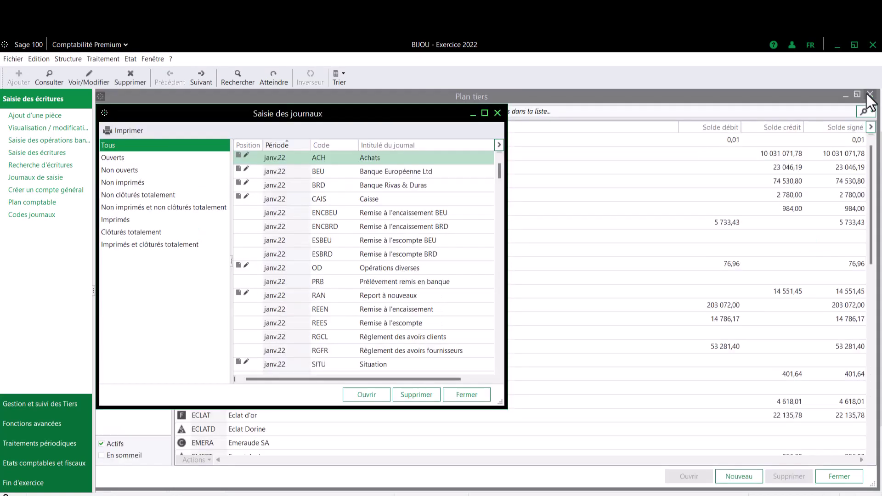
pyautogui.click(496, 113)
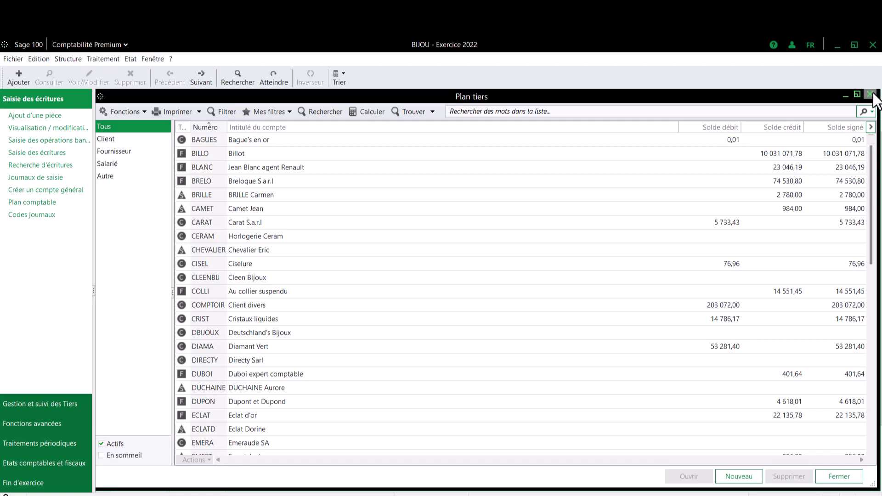
pyautogui.click(871, 96)
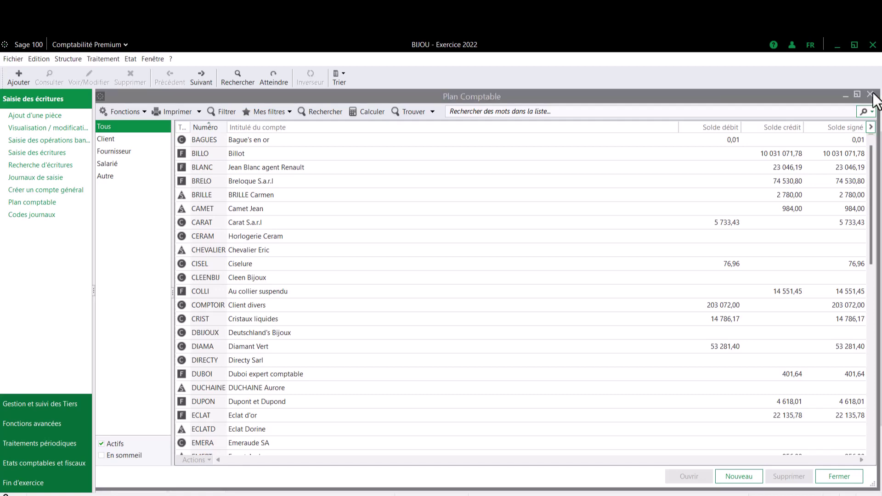
pyautogui.click(871, 95)
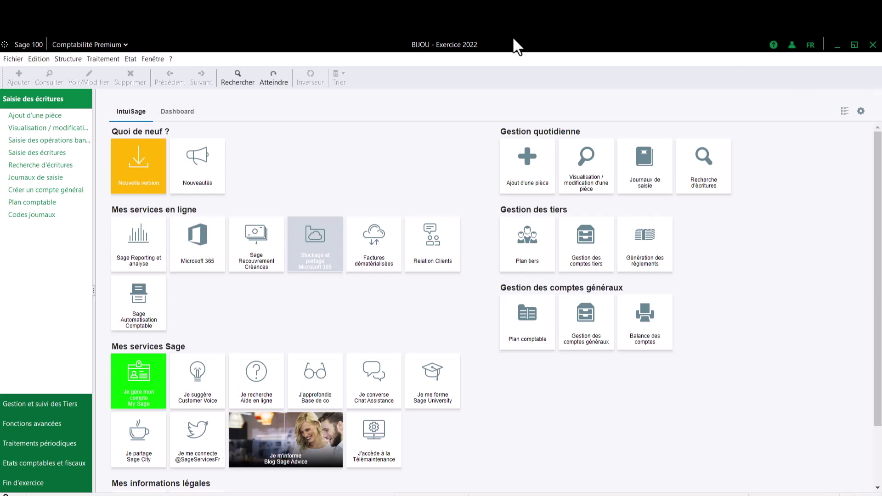
pyautogui.click(103, 60)
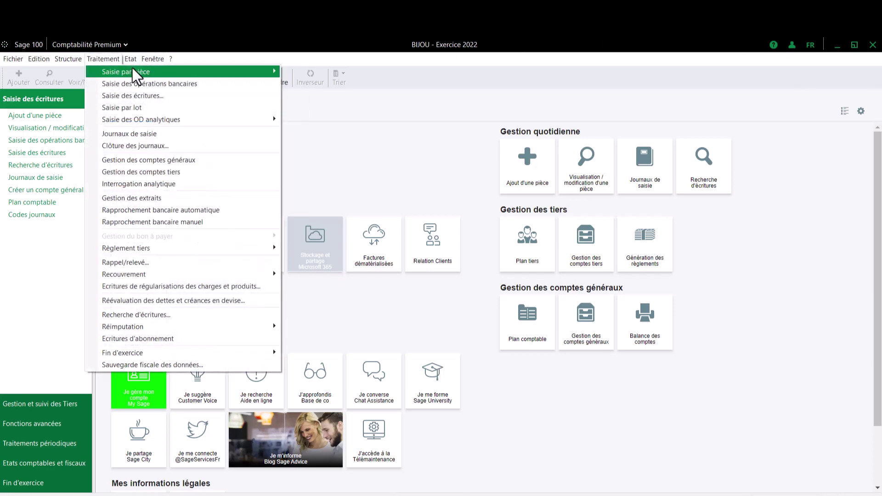
pyautogui.moveTo(133, 63)
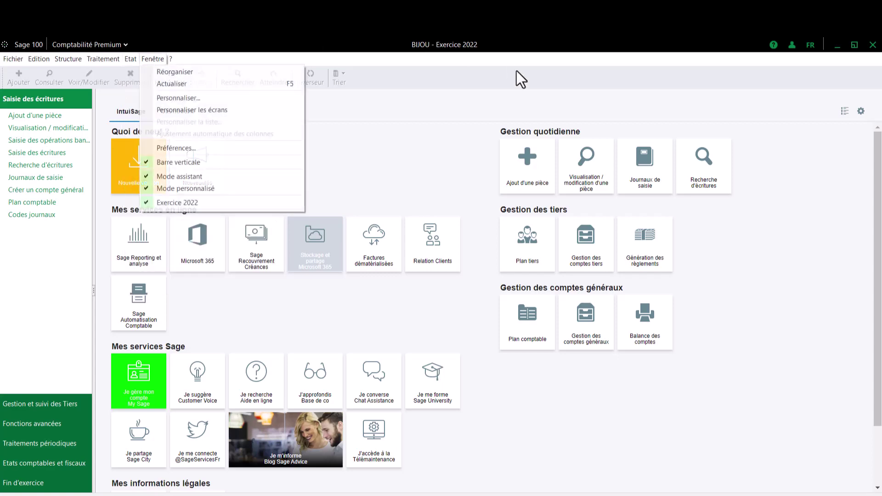
# Minimize the accounting program, launch Sage 100 Gestion commerciale from the desktop and display its Barre verticale
pyautogui.click(837, 46)
pyautogui.click(838, 46)
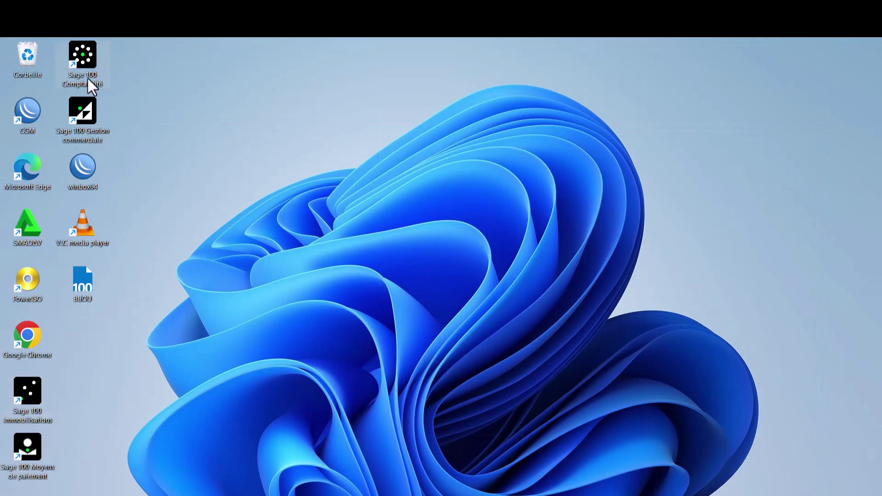
pyautogui.doubleClick(84, 117)
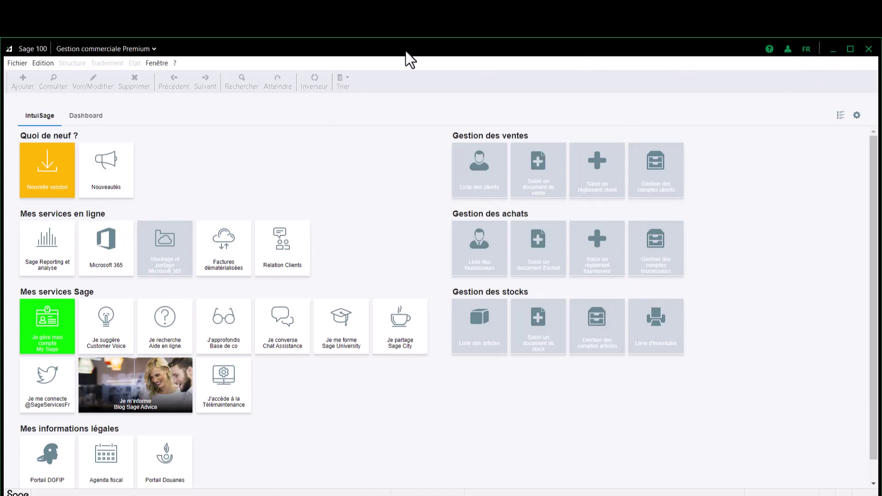
pyautogui.click(167, 64)
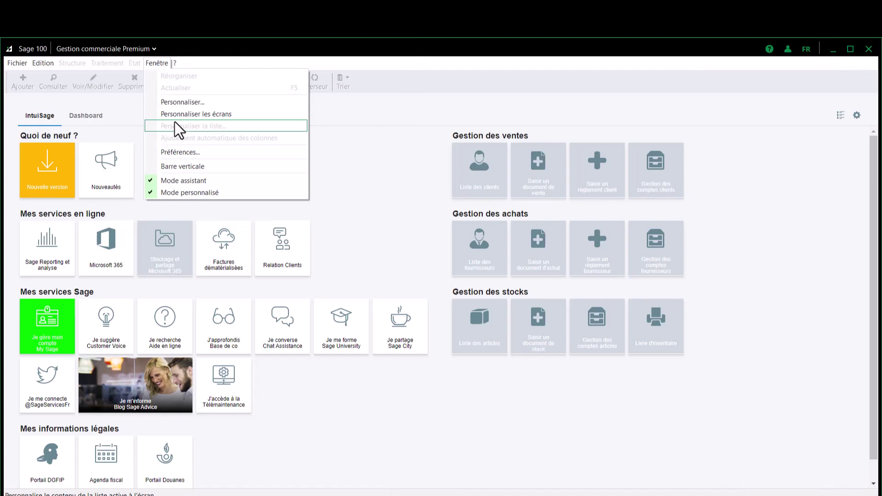
pyautogui.click(195, 167)
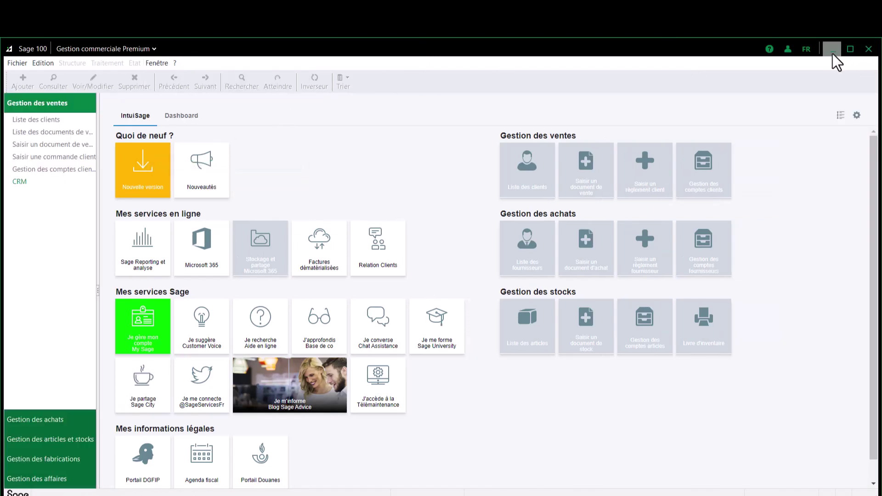
# Minimize Gestion commerciale, switch to the PUBLICITE presentation in PowerPoint and start the slide show from slide 1
pyautogui.click(833, 52)
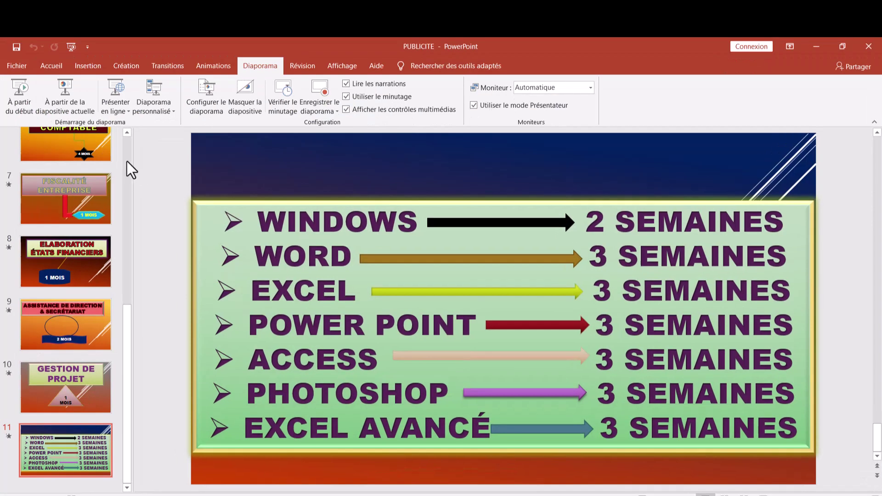
pyautogui.scroll(6, 127, 162)
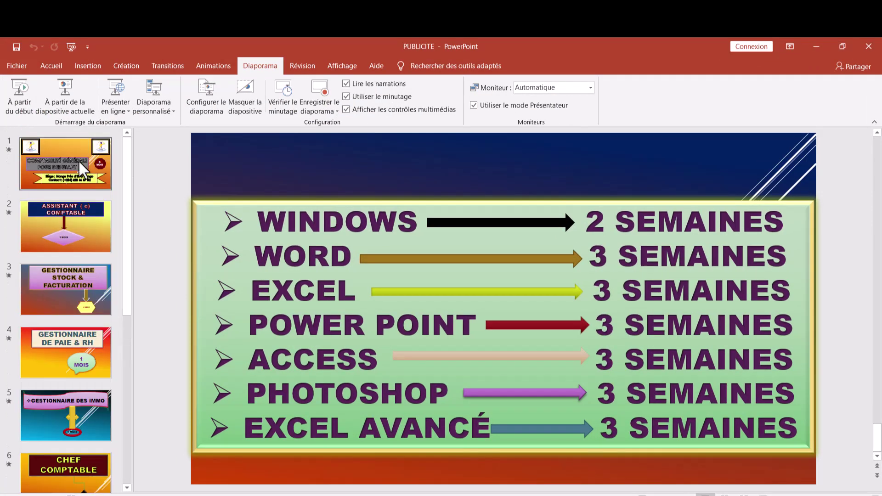
pyautogui.click(78, 159)
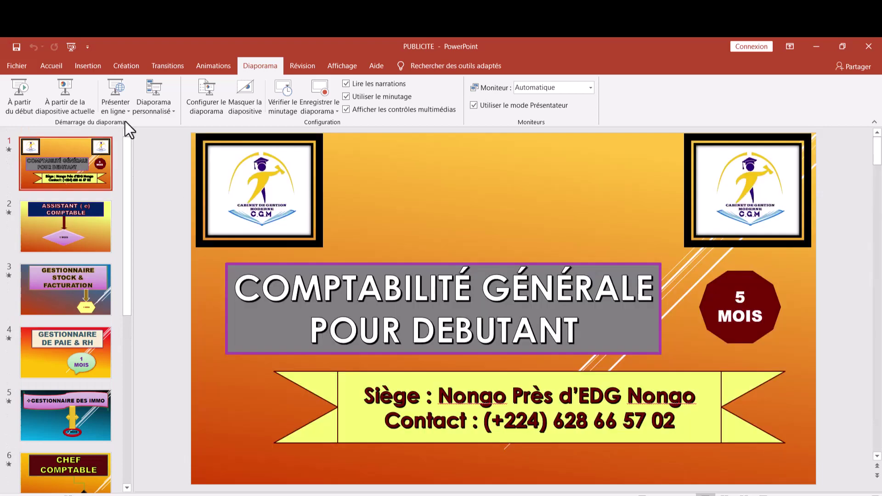
pyautogui.click(66, 101)
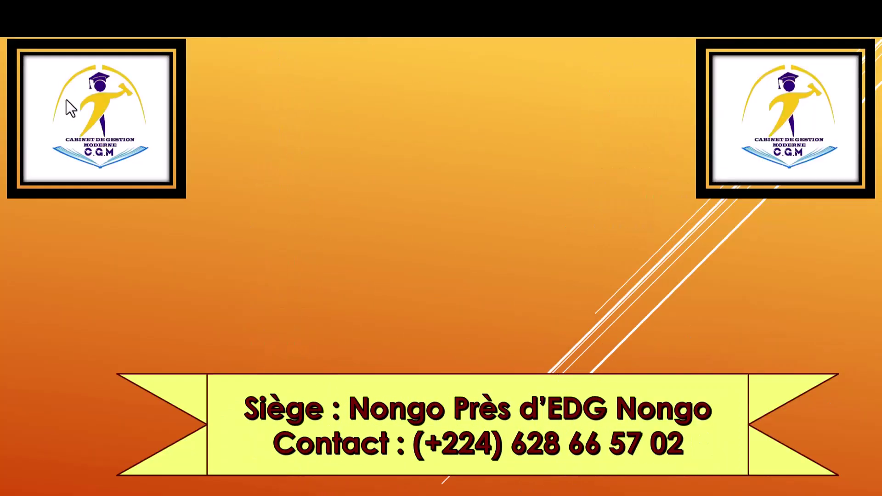